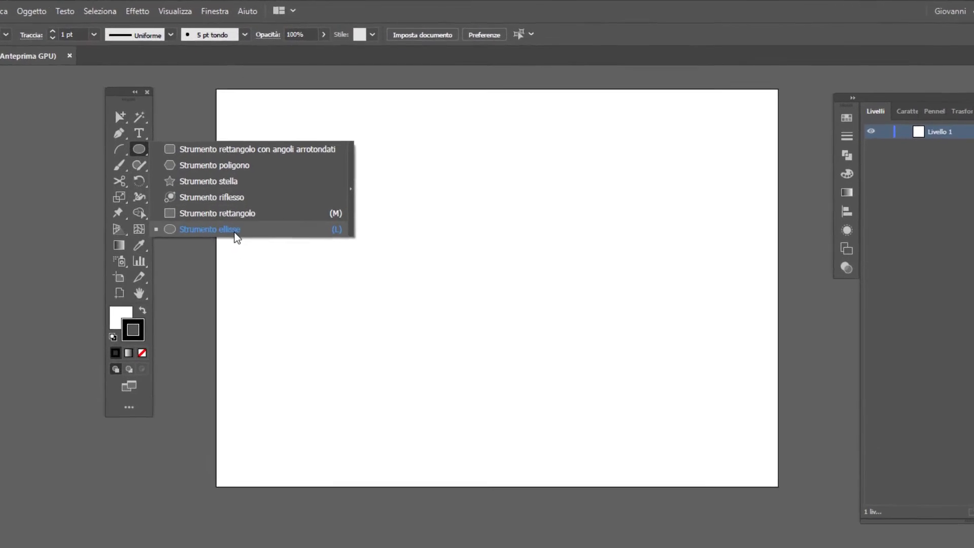
- Draw a circle, scale it to 24.342 mm across, and move it near the page's top centre
left_click_drag(183, 125, 230, 251)
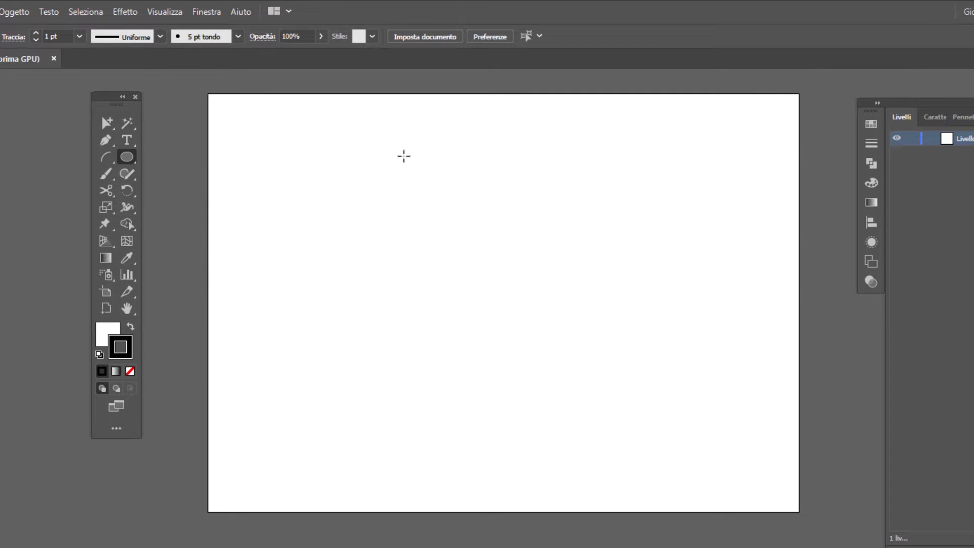
left_click_drag(404, 157, 491, 242)
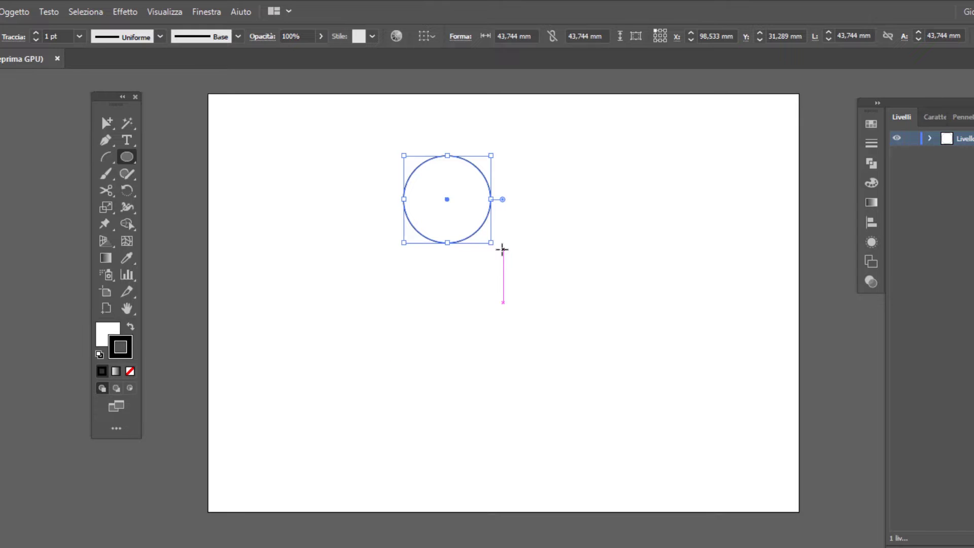
key("v")
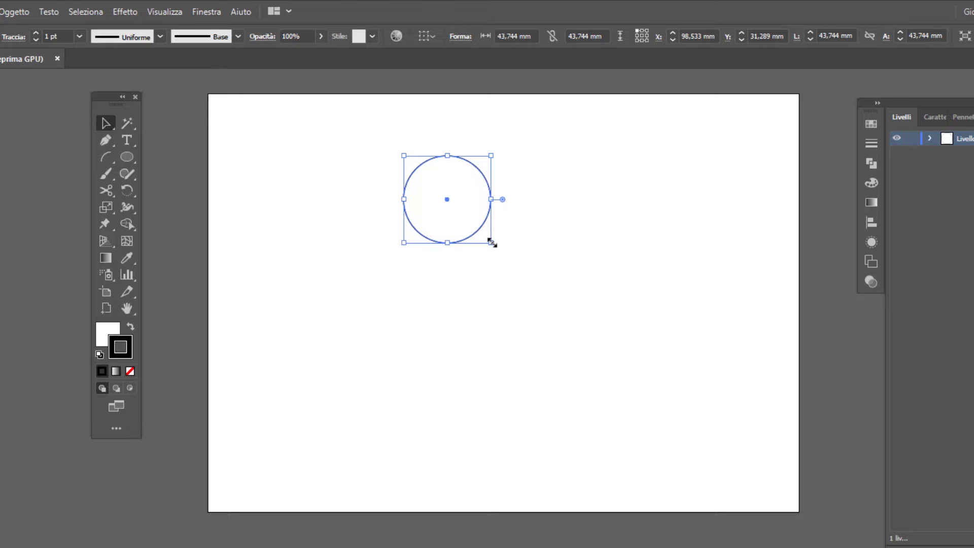
left_click_drag(491, 243, 453, 204)
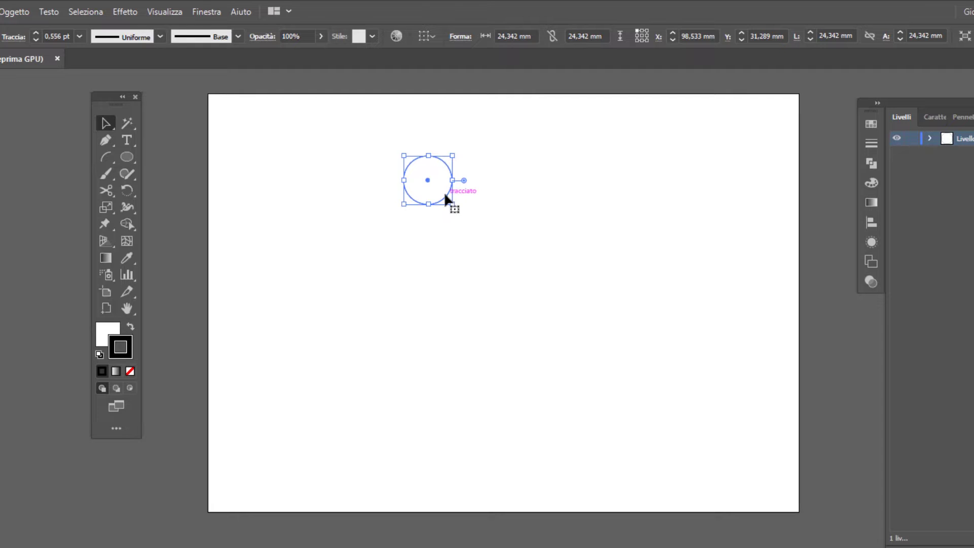
left_click_drag(445, 198, 493, 157)
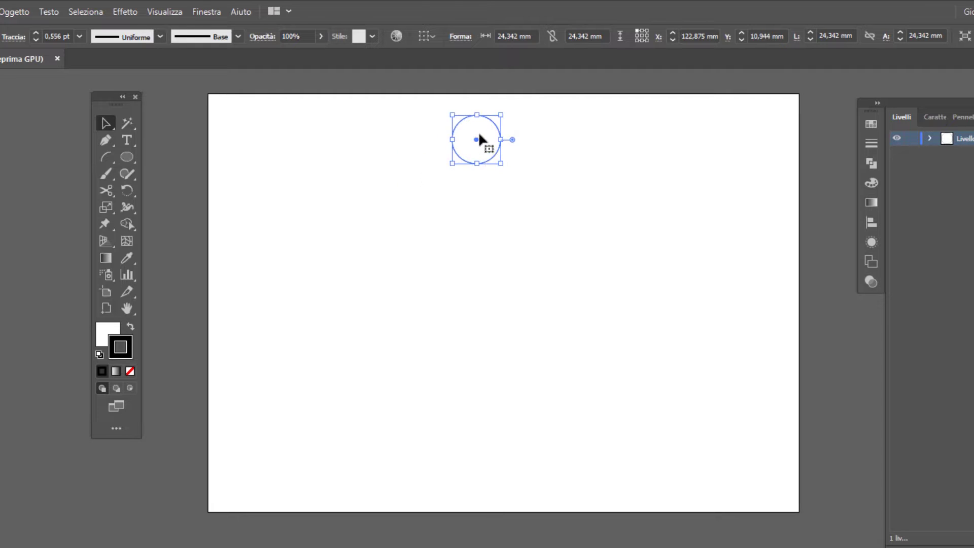
- Fill the circle with the Arancio, giallo gradient preset, reduced to three yellow-to-red stops
left_click(872, 202)
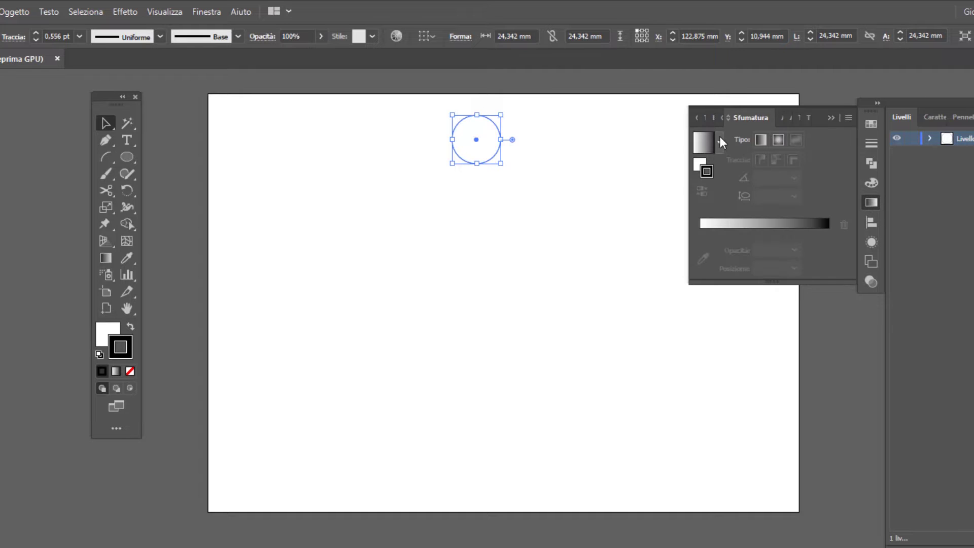
left_click(720, 142)
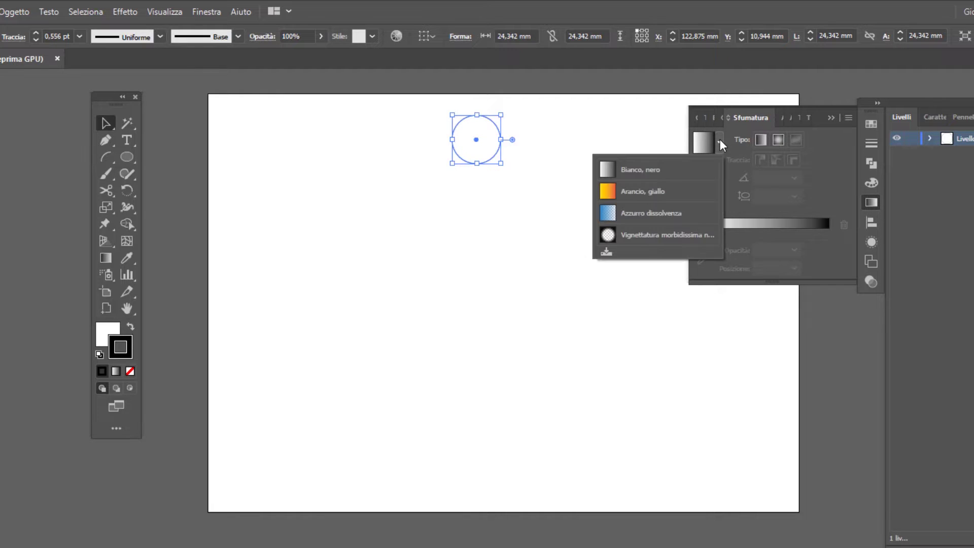
left_click(656, 195)
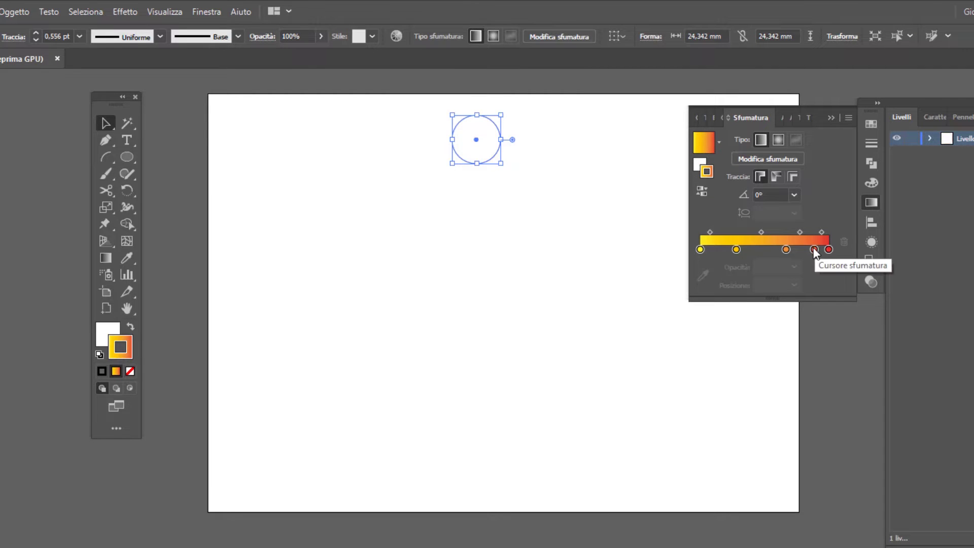
mouse_move(813, 249)
left_mouse_down()
mouse_move(813, 284)
mouse_move(785, 284)
left_mouse_up()
left_click_drag(736, 249, 759, 249)
key("shift+x")
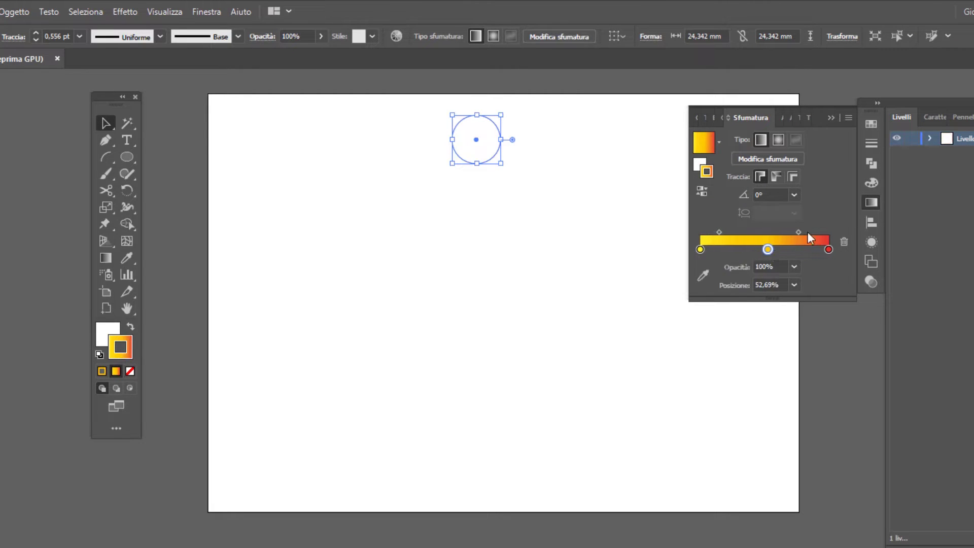
left_click(871, 203)
left_click(106, 339)
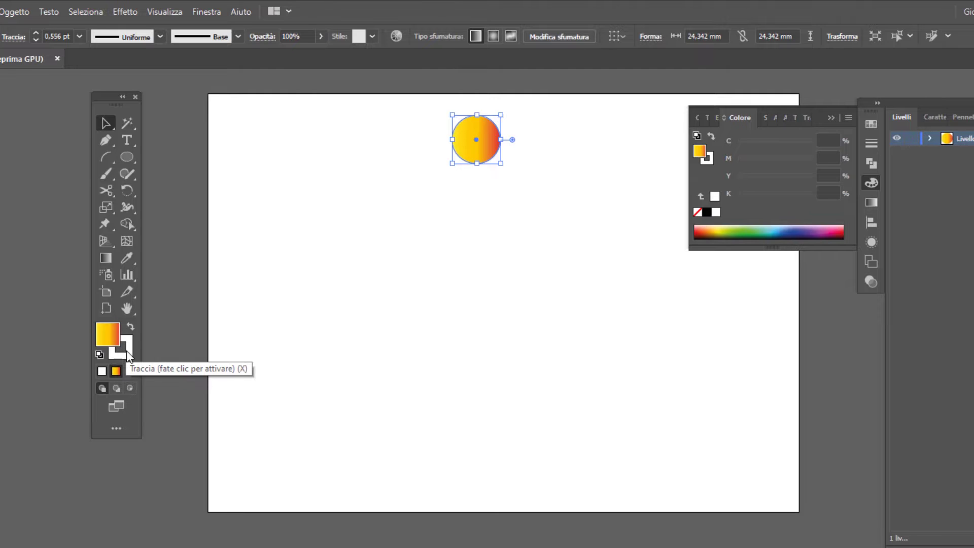
- Set the gradient circle's stroke to None, keeping fill as the active colour
left_click(126, 353)
left_click(130, 370)
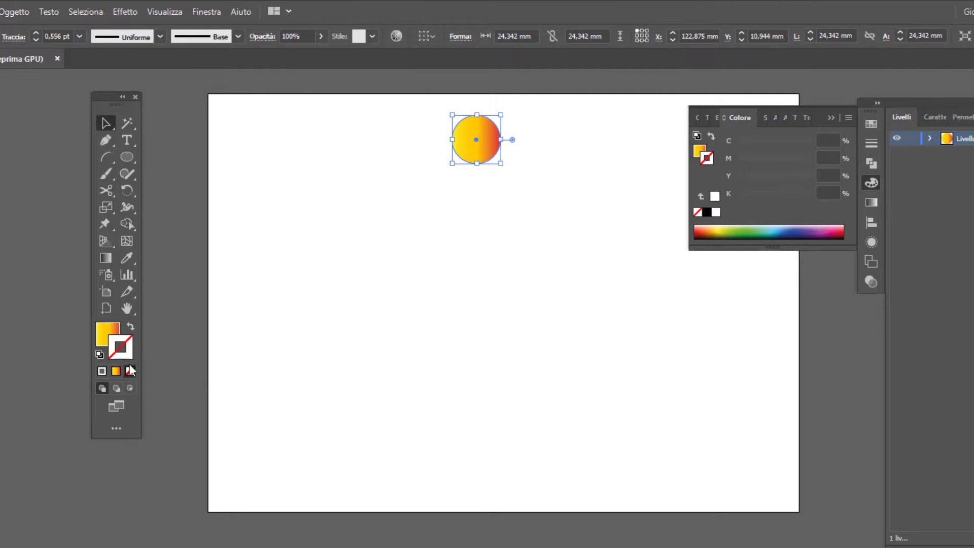
left_click(109, 339)
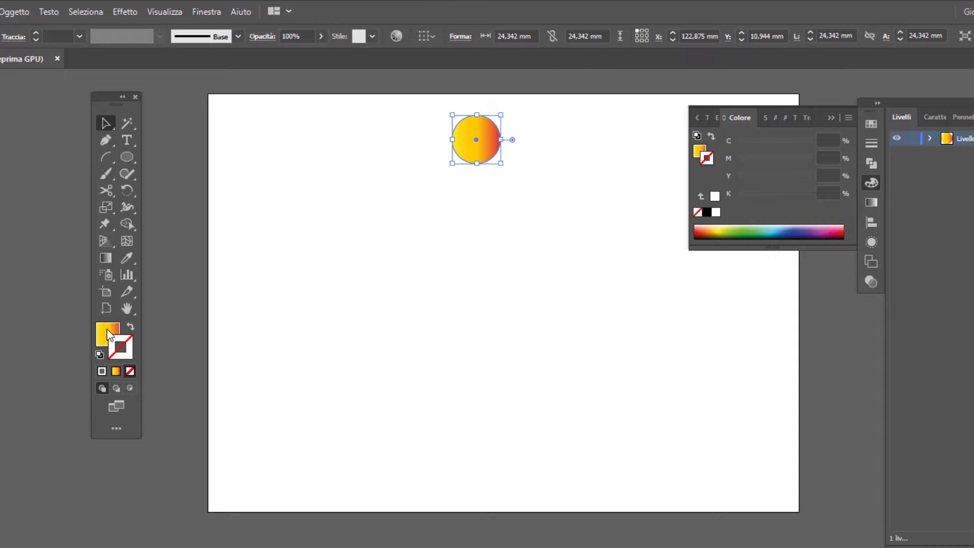
left_click(872, 183)
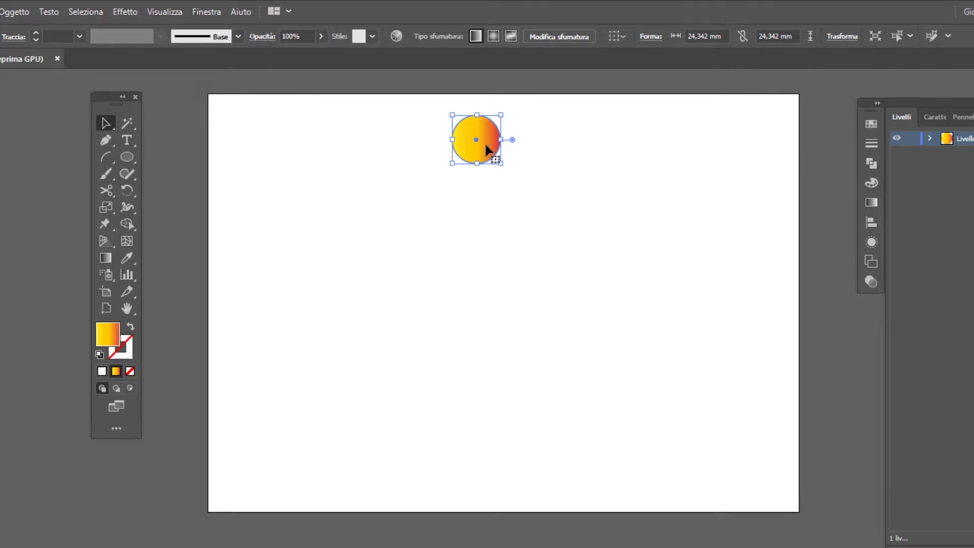
left_click(51, 12)
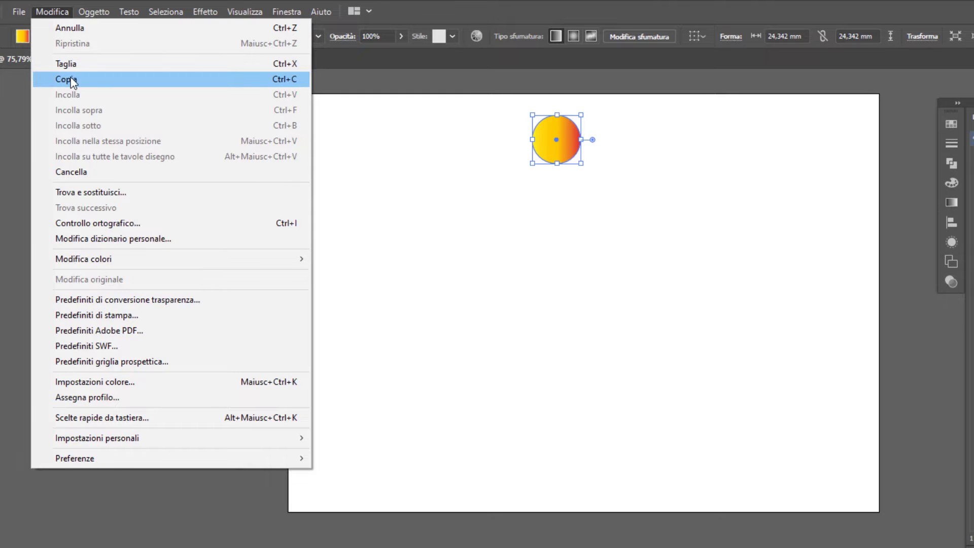
- Duplicate the gradient circle straight down to near the bottom of the page
mouse_move(570, 156)
left_mouse_down()
mouse_move(581, 344)
mouse_move(567, 421)
left_mouse_up()
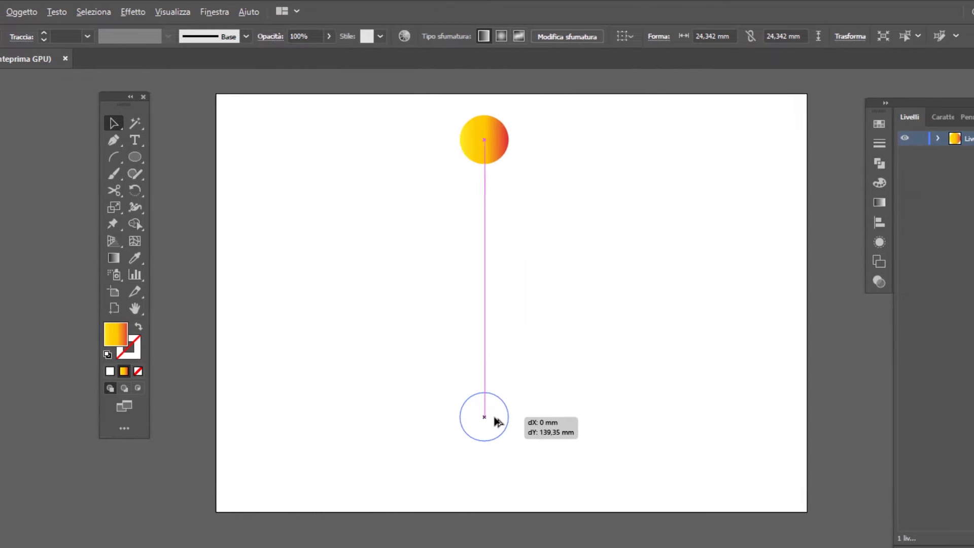
left_click_drag(497, 421, 495, 419)
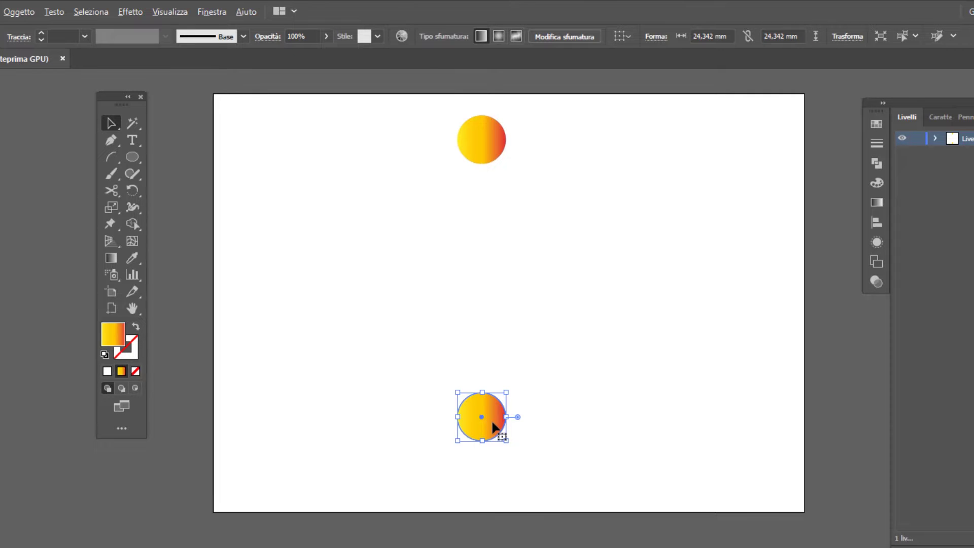
left_click(169, 11)
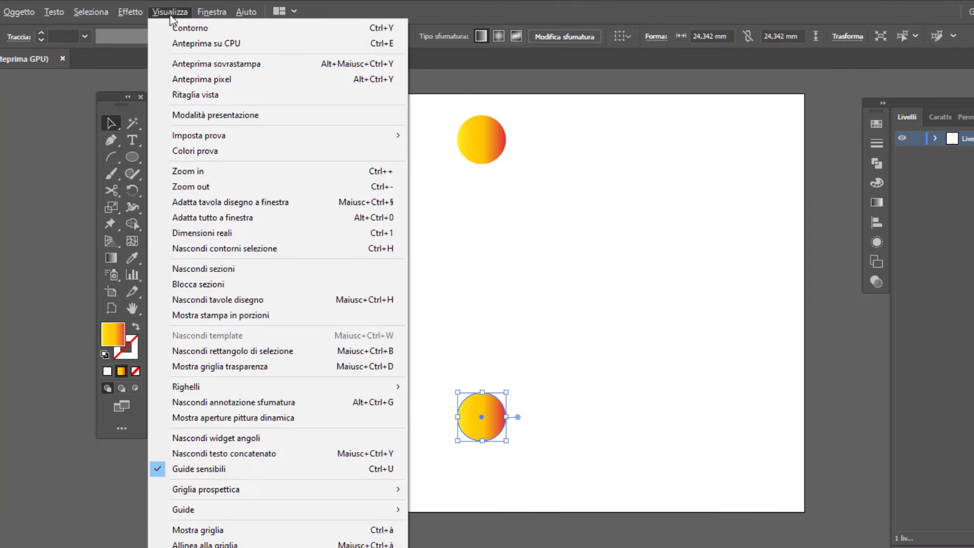
- Turn off Guide sensibili, select both circles, and blend them with Oggetto > Fusione > Crea
left_click(240, 471)
mouse_move(571, 449)
left_mouse_down()
mouse_move(404, 143)
mouse_move(247, 108)
left_mouse_up()
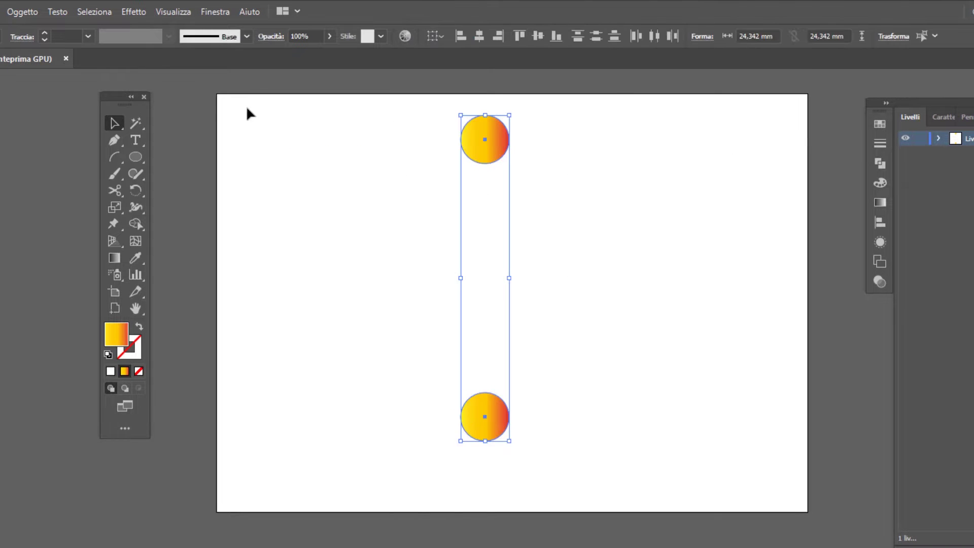
left_click(23, 12)
mouse_move(41, 377)
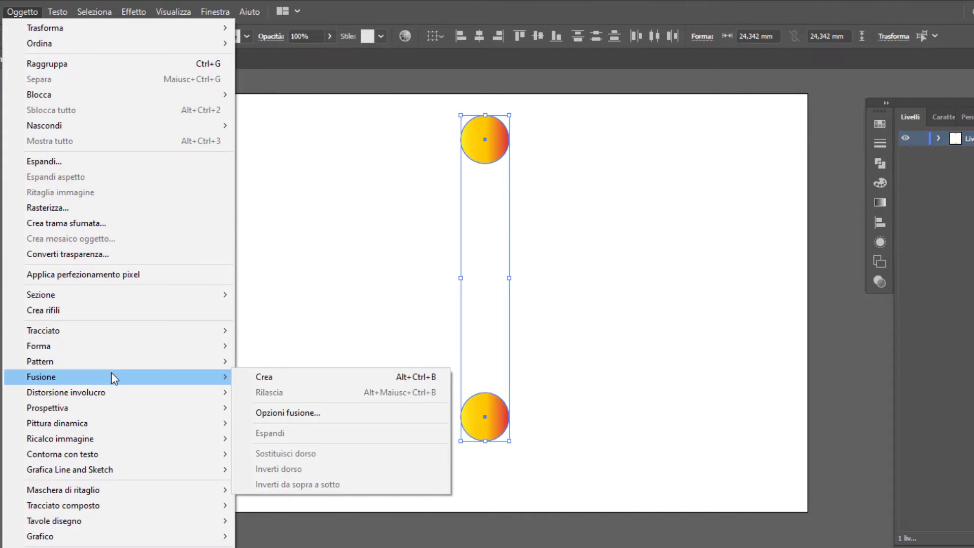
left_click(291, 377)
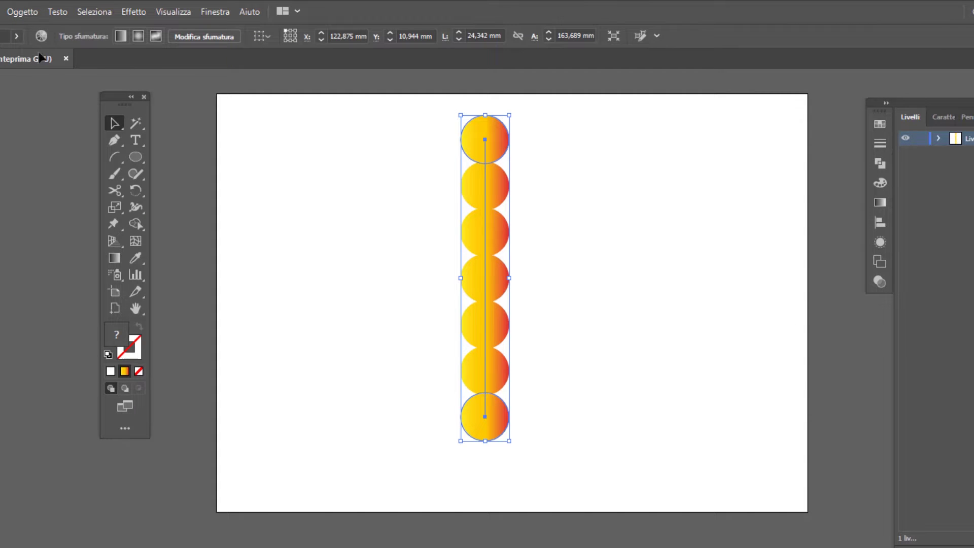
left_click(22, 12)
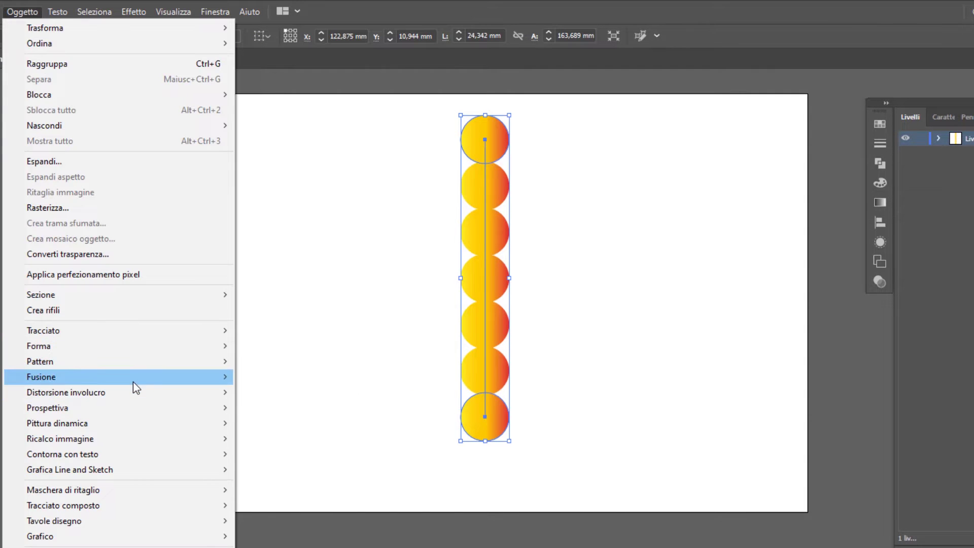
- Set the blend to 600 specified steps in Opzioni fusione, then drag the bar to the right
mouse_move(117, 376)
left_click(304, 412)
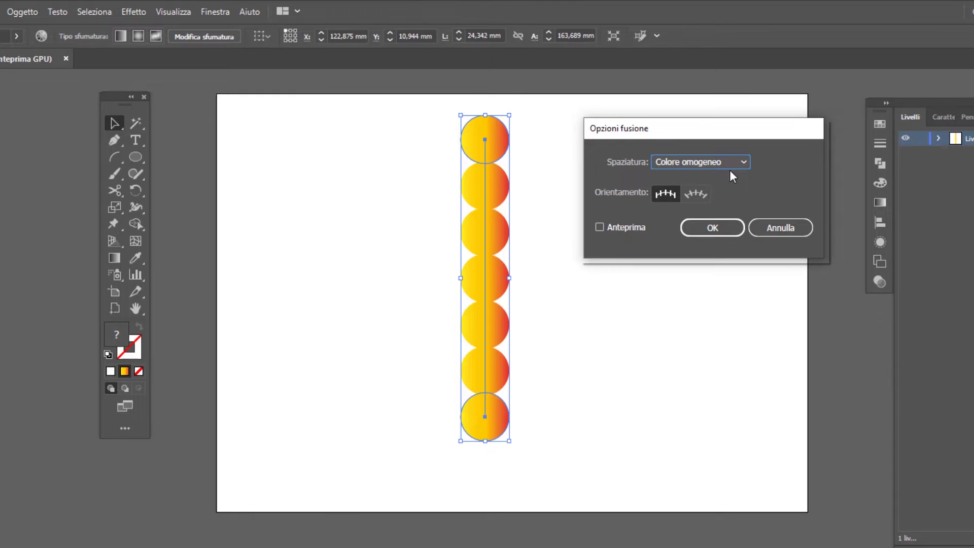
left_click(731, 165)
left_click(705, 193)
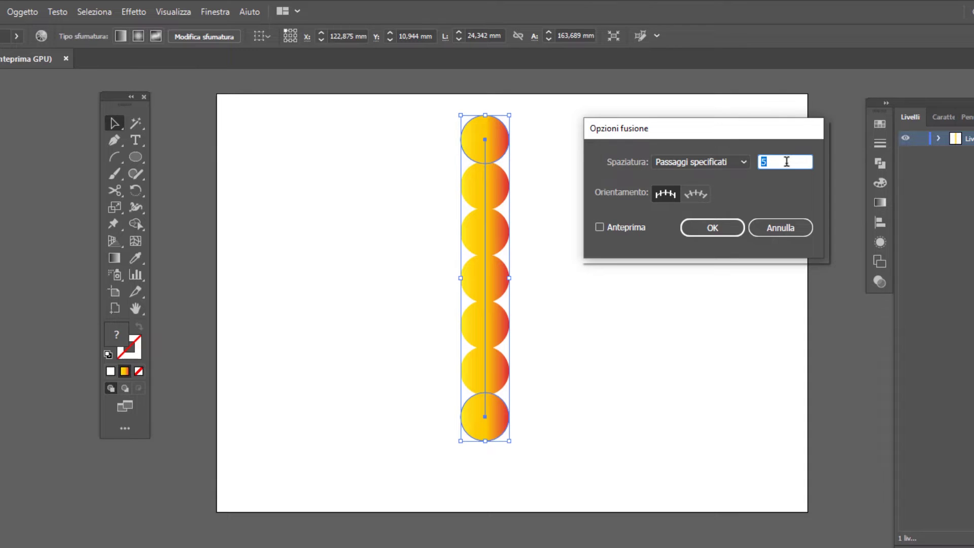
type("600")
left_click(620, 225)
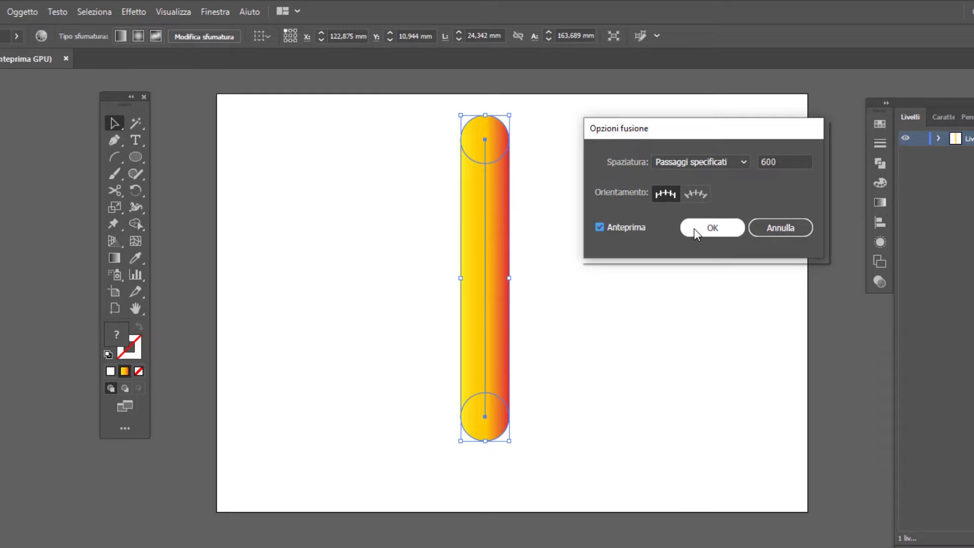
left_click(707, 229)
left_click_drag(494, 249, 818, 255)
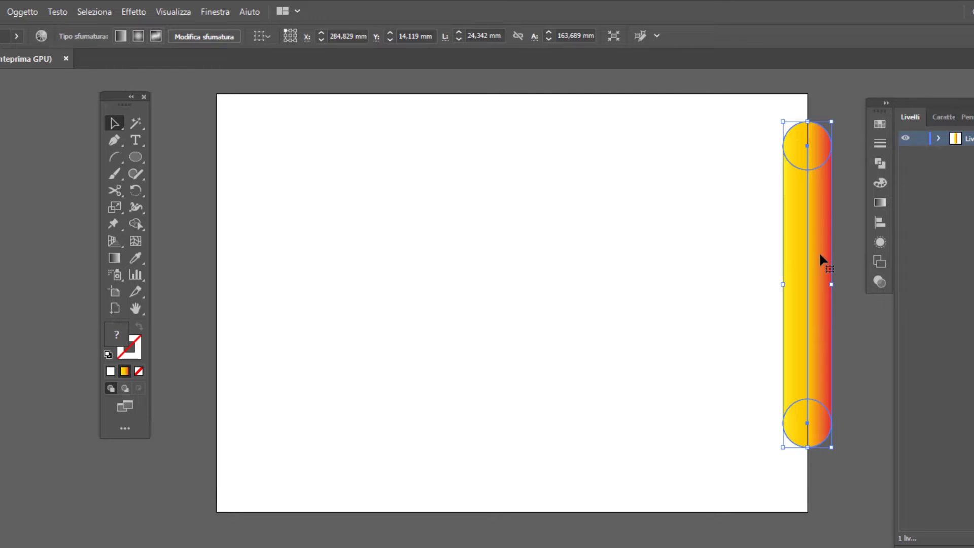
- Deselect the bar, choose the Paintbrush, and swap fill and stroke so strokes carry the gradient
key("ctrl+shift+a")
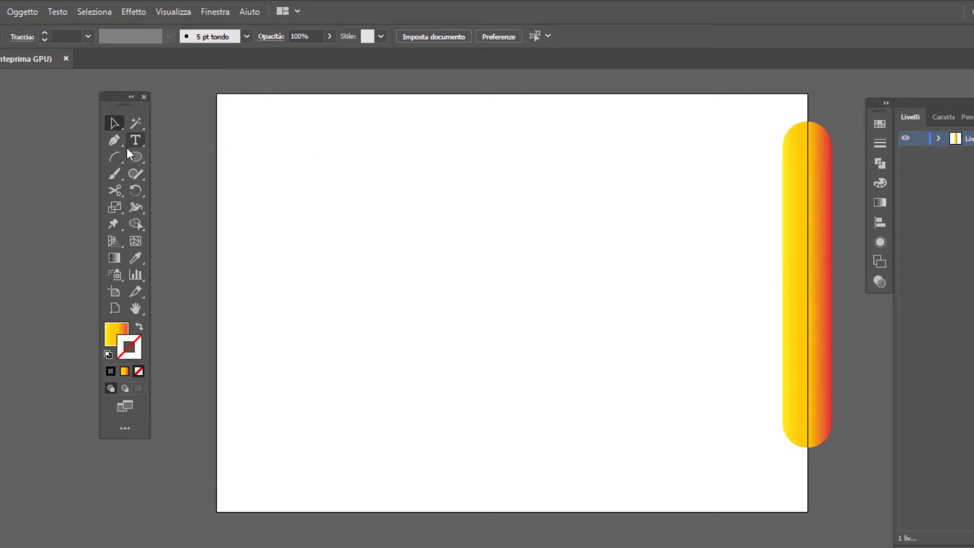
left_click_drag(110, 100, 126, 100)
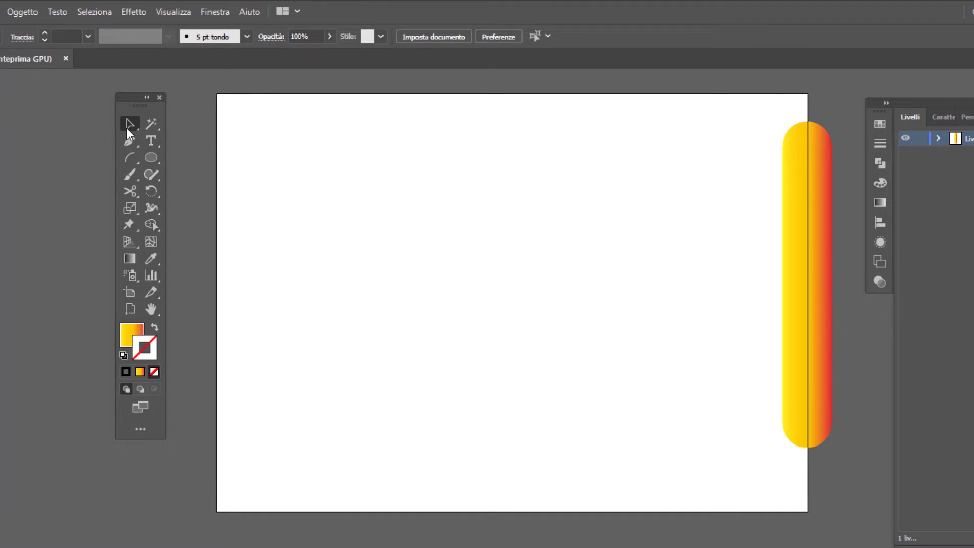
left_click(131, 175)
left_click(154, 327)
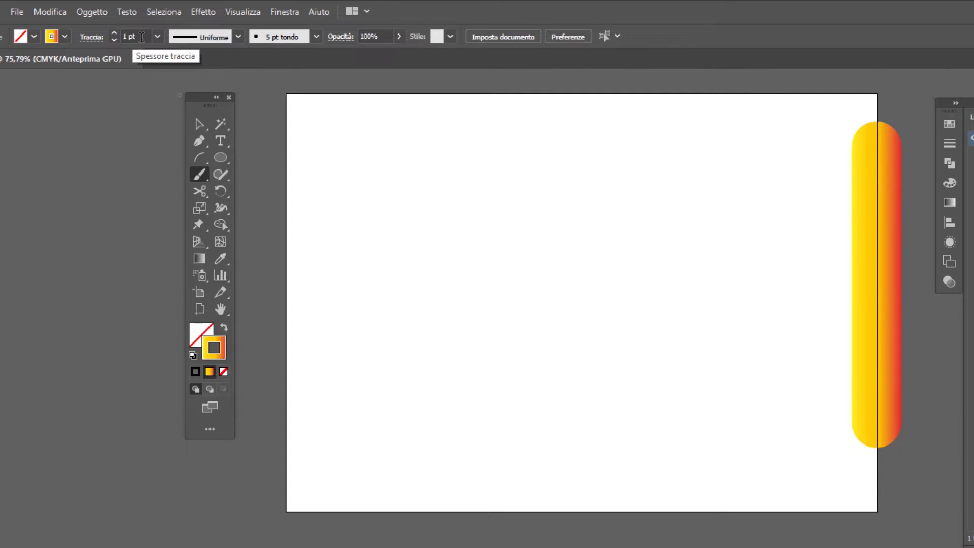
- Paint a wavy freehand stroke across the page, then marquee-select it with the circle blend
left_click(318, 36)
left_click(318, 36)
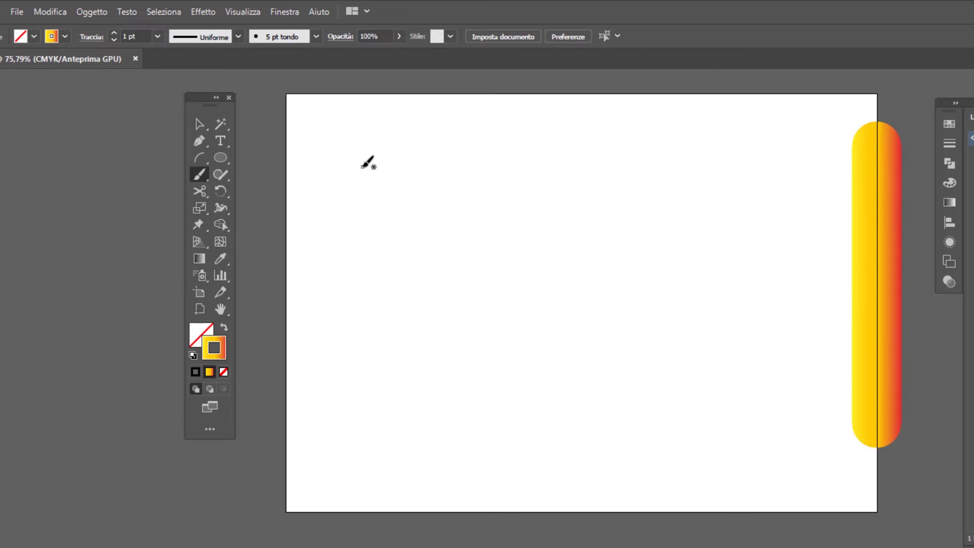
mouse_move(362, 167)
left_mouse_down()
mouse_move(421, 238)
mouse_move(554, 237)
mouse_move(531, 460)
mouse_move(764, 419)
left_mouse_up()
key("v")
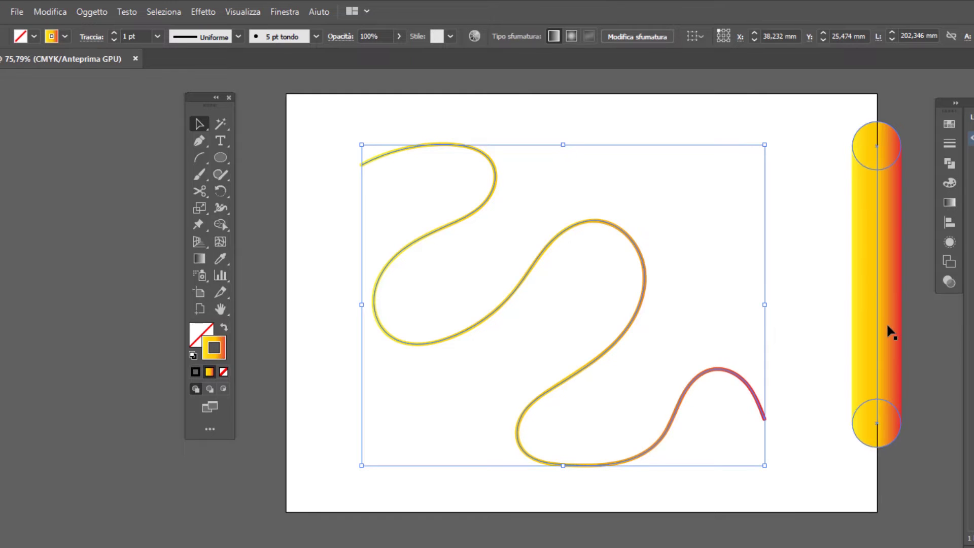
left_click_drag(890, 499, 522, 152)
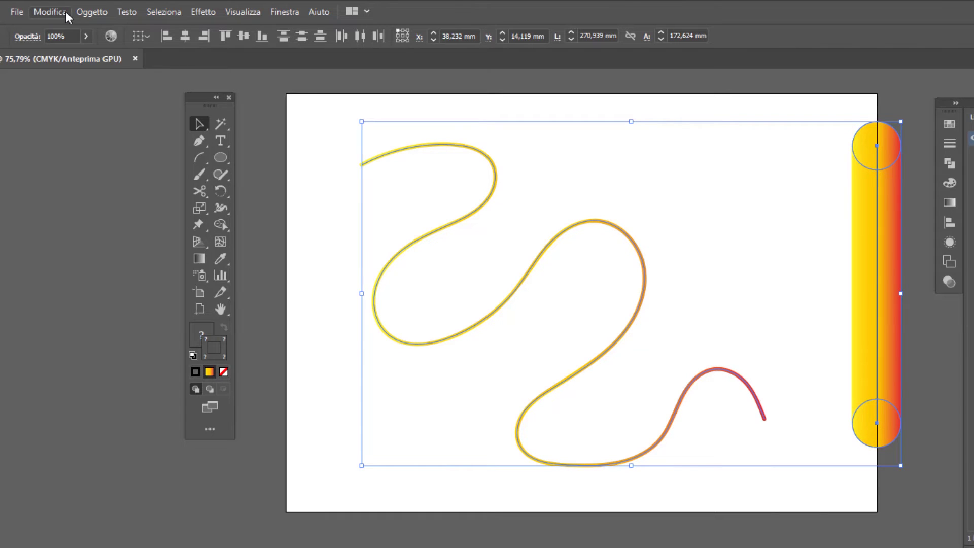
- Use Oggetto > Fusione > Sostituisci dorso so the blend follows the wavy path, then reselect the tube
left_click(86, 11)
mouse_move(111, 376)
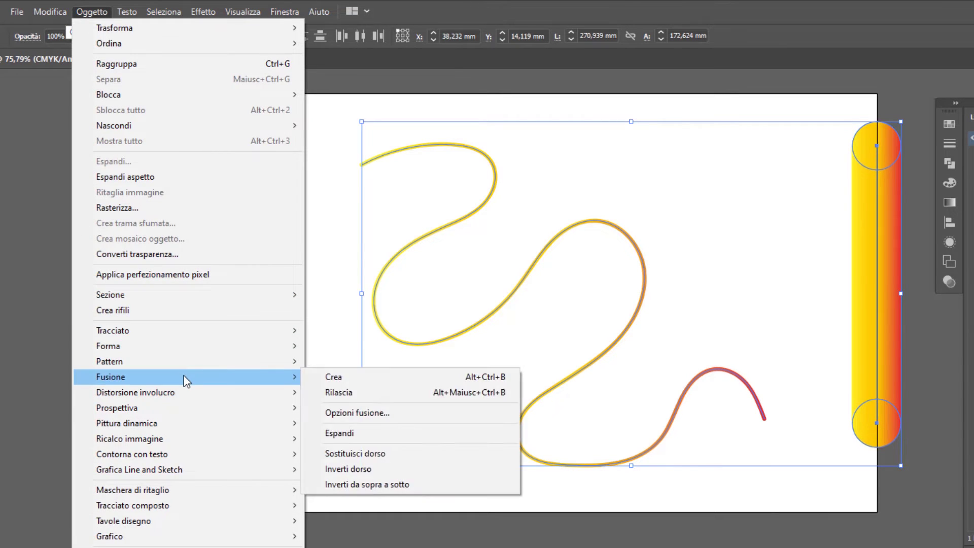
left_click(406, 453)
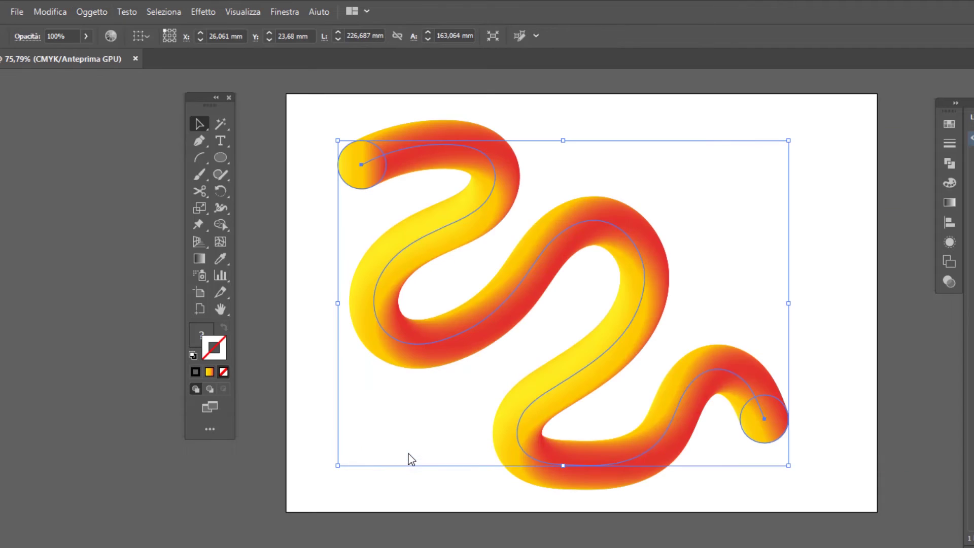
left_click(611, 108)
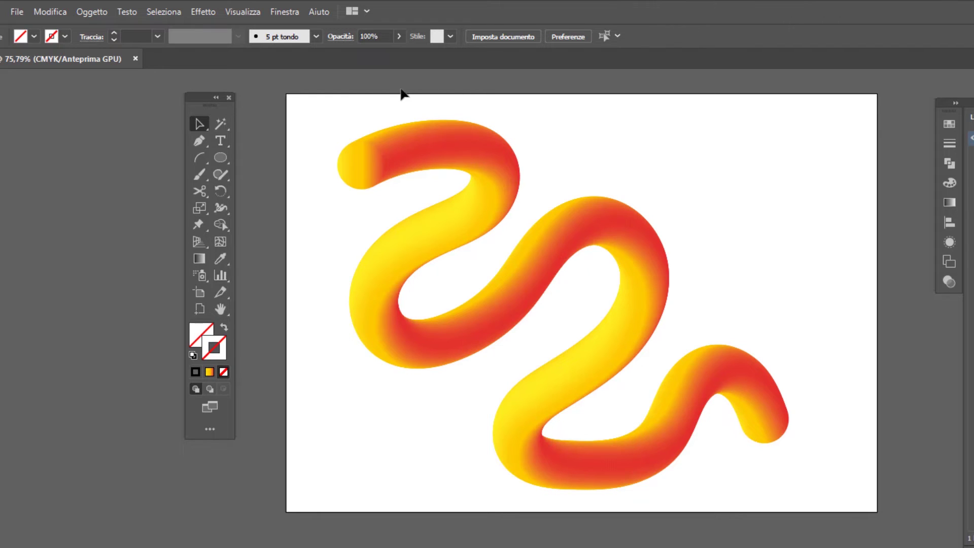
left_click_drag(401, 93, 793, 483)
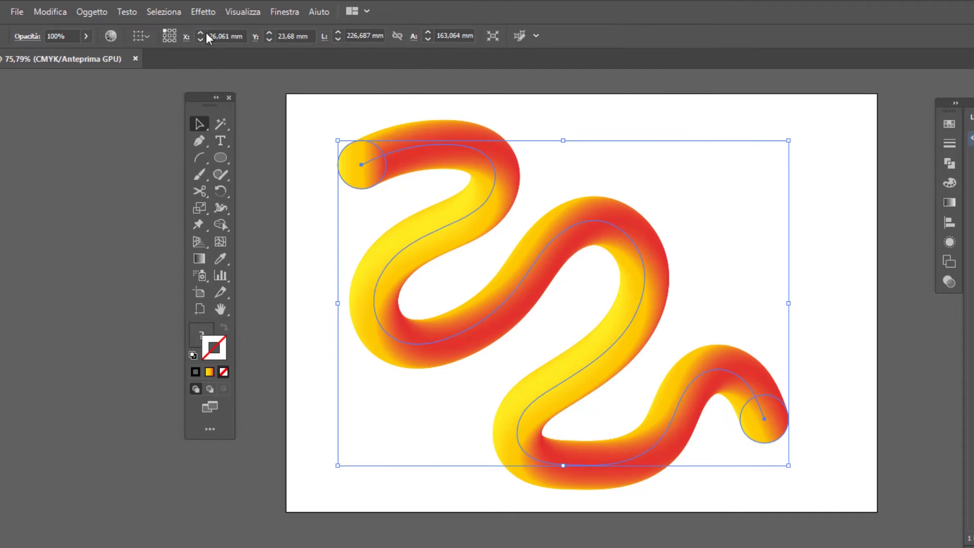
- Open Contorni frastagliati for the tube: 5% relative size, 10 details per inch, corner points
left_click(203, 12)
mouse_move(244, 125)
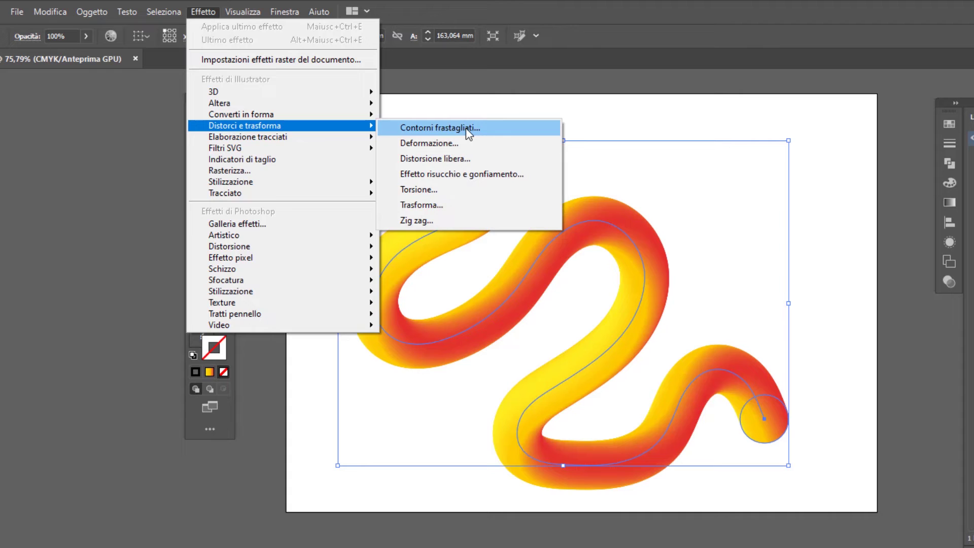
left_click(439, 127)
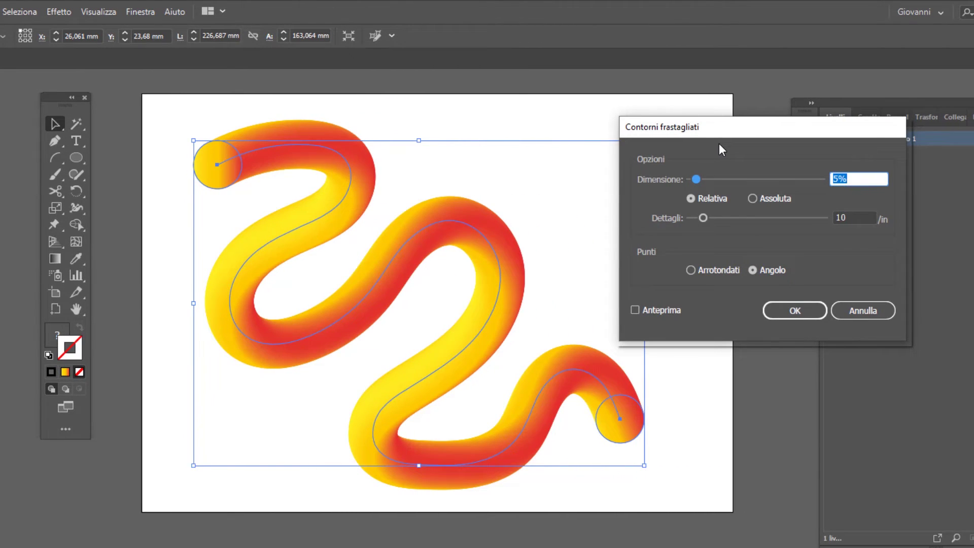
left_click_drag(751, 131, 691, 114)
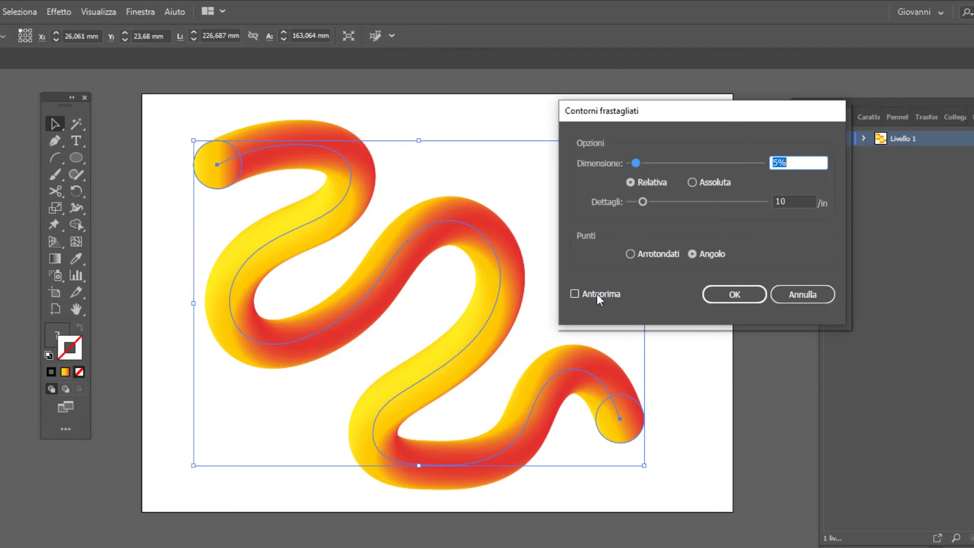
- Roughen the tube with preview on at 45% size, 28 details per inch and corner points
left_click(574, 293)
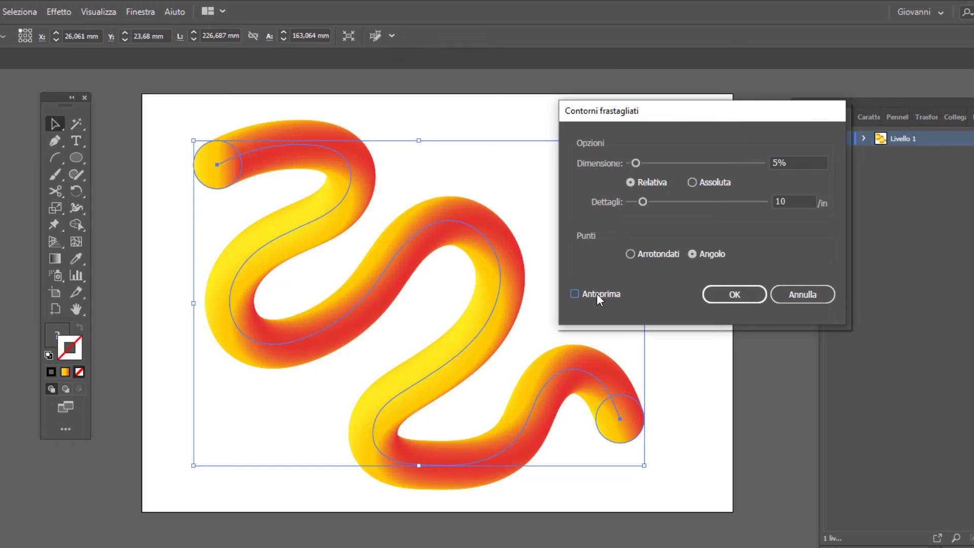
left_click_drag(636, 162, 683, 170)
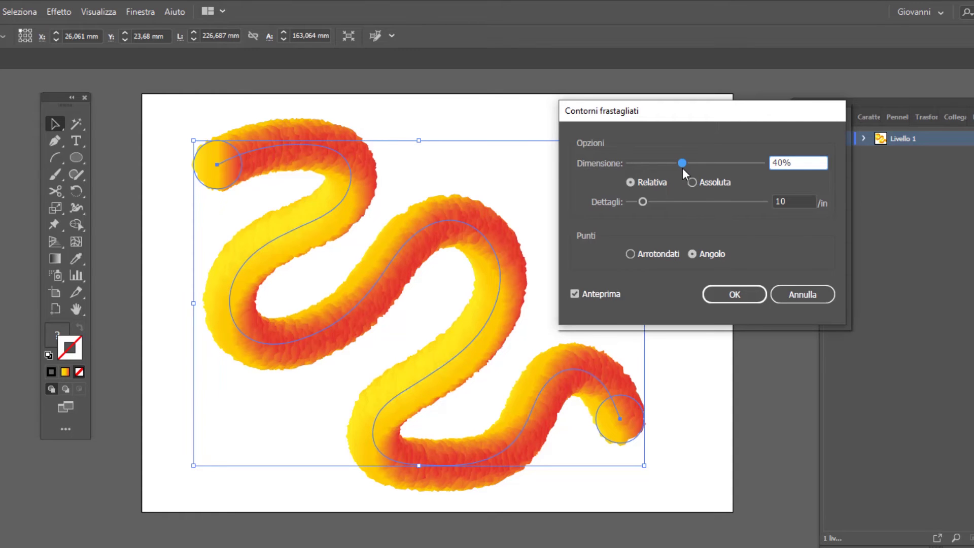
left_click_drag(682, 168, 690, 168)
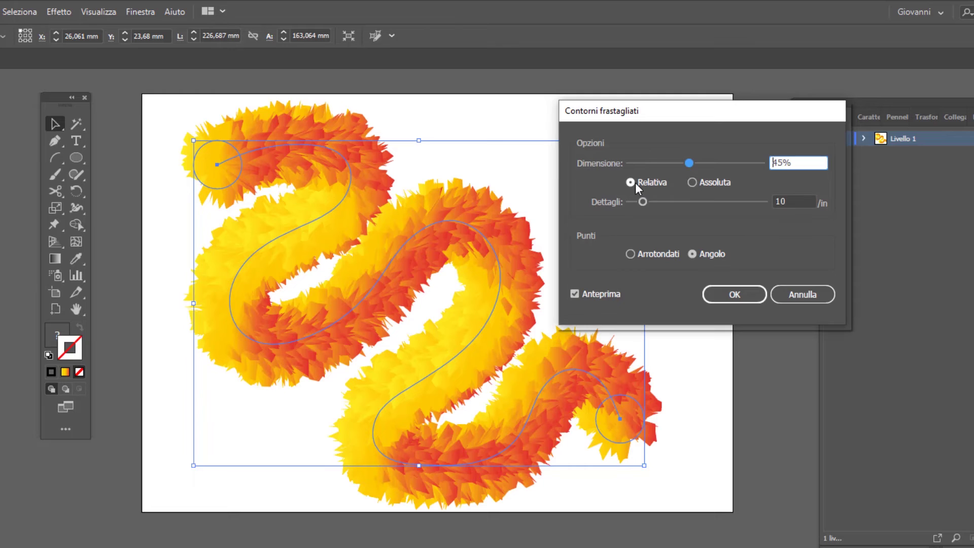
left_click_drag(642, 202, 667, 203)
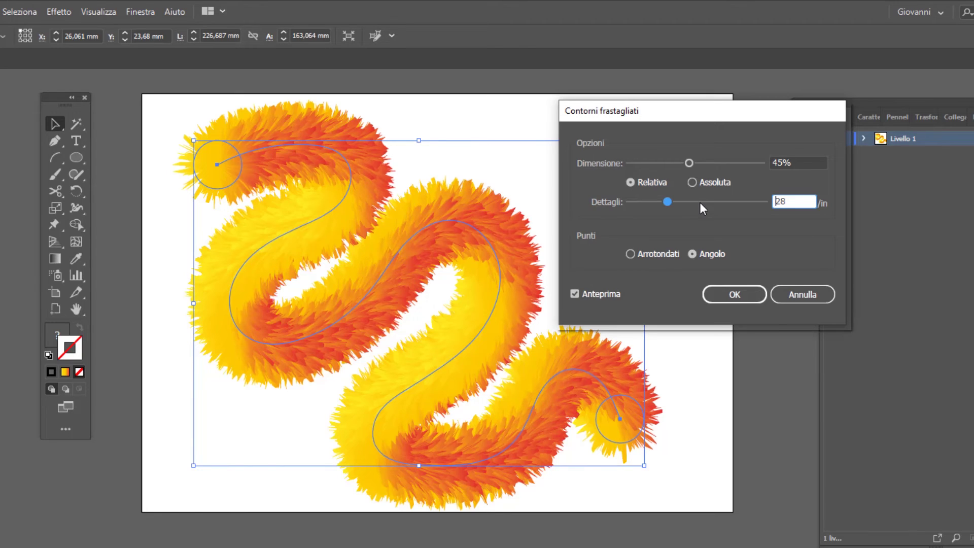
left_click(630, 253)
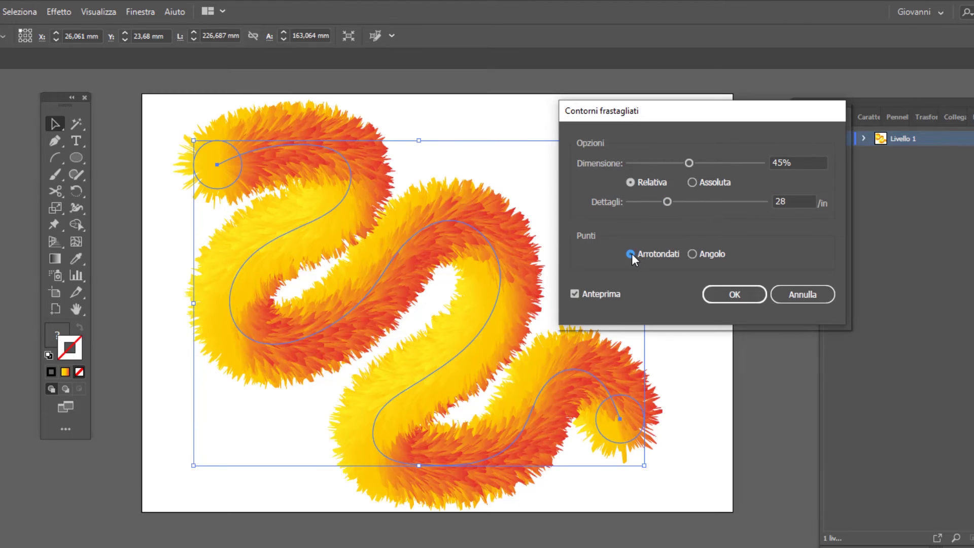
left_click(692, 253)
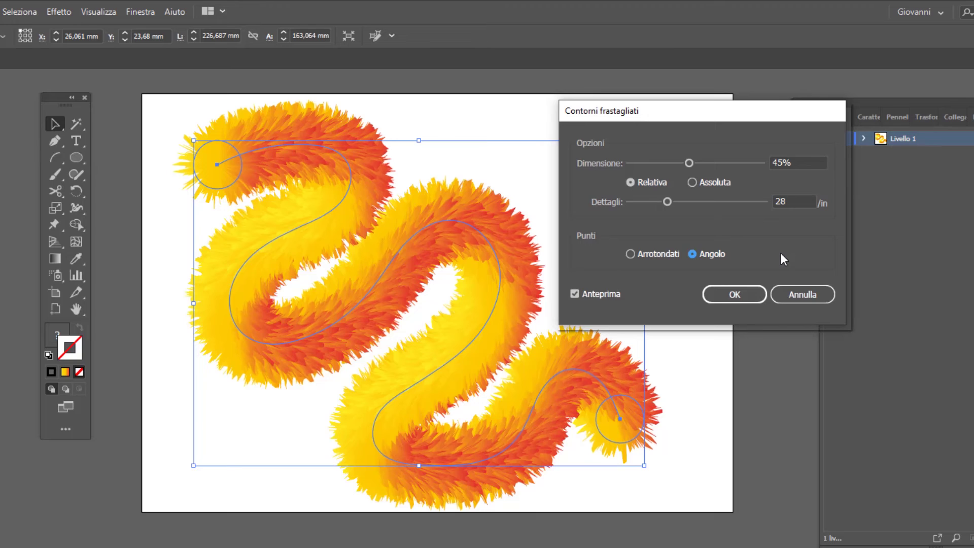
key("Return")
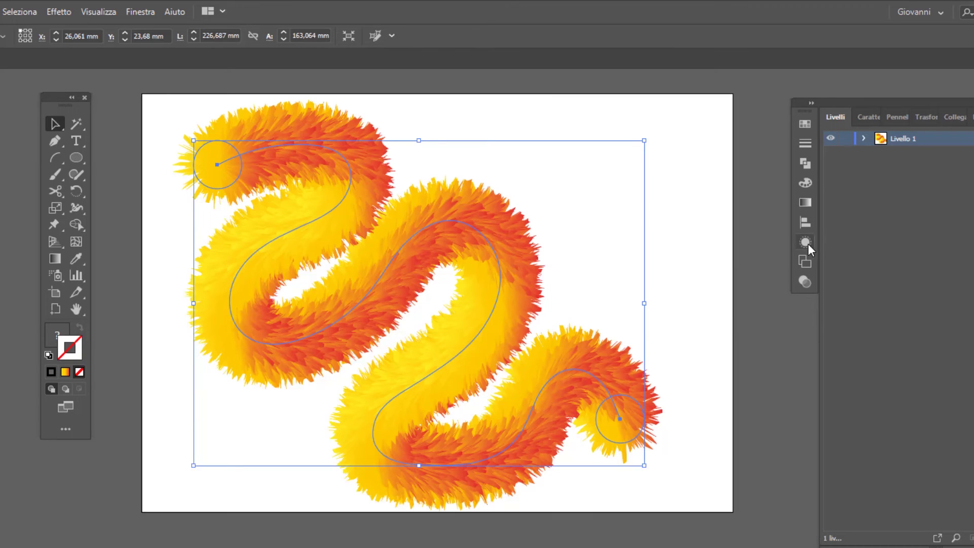
- Reopen the tube's Contorni frastagliati settings from the Aspetto panel for editing
left_click(808, 241)
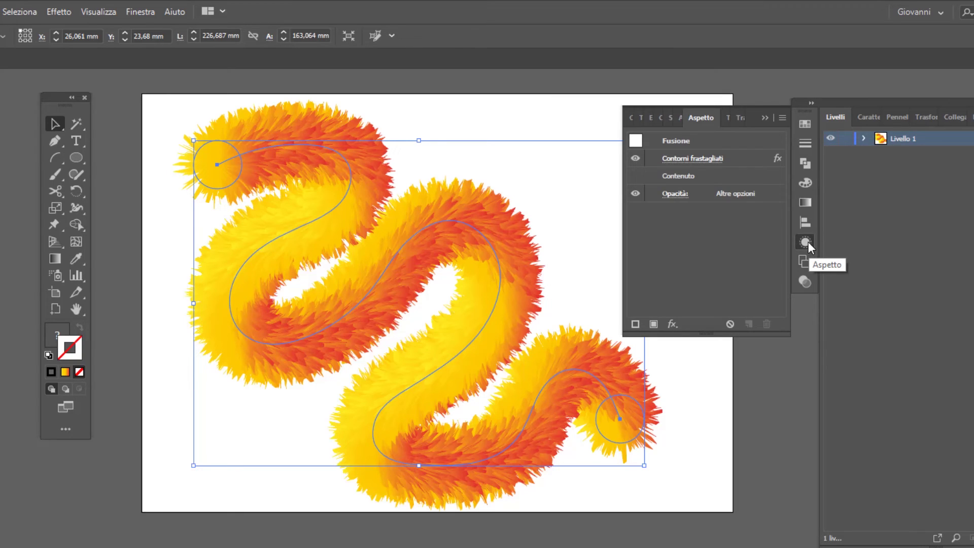
left_click(132, 12)
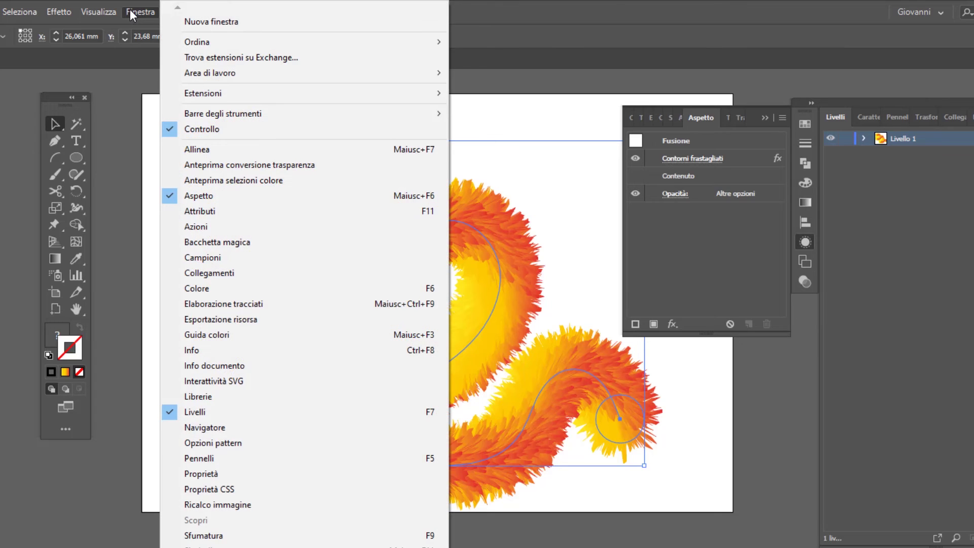
left_click(677, 160)
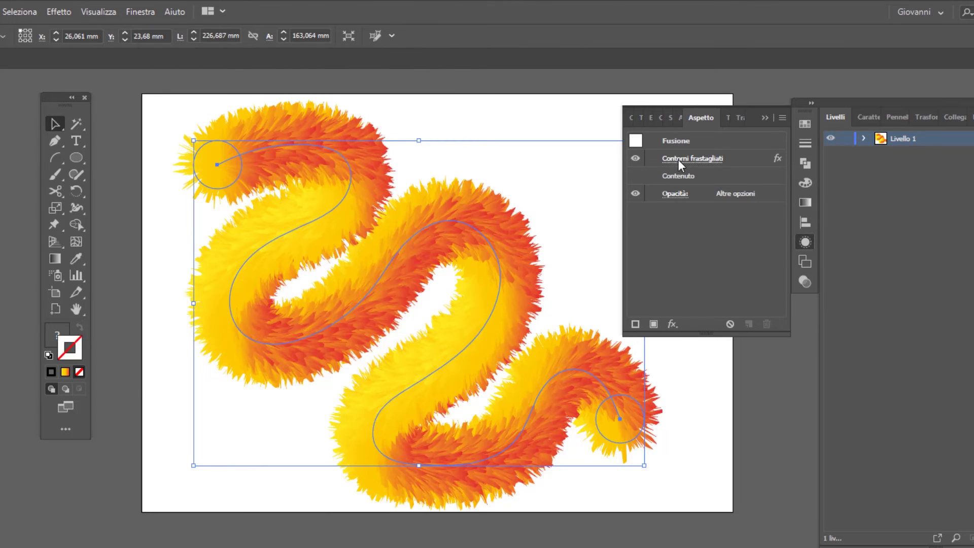
left_click(678, 160)
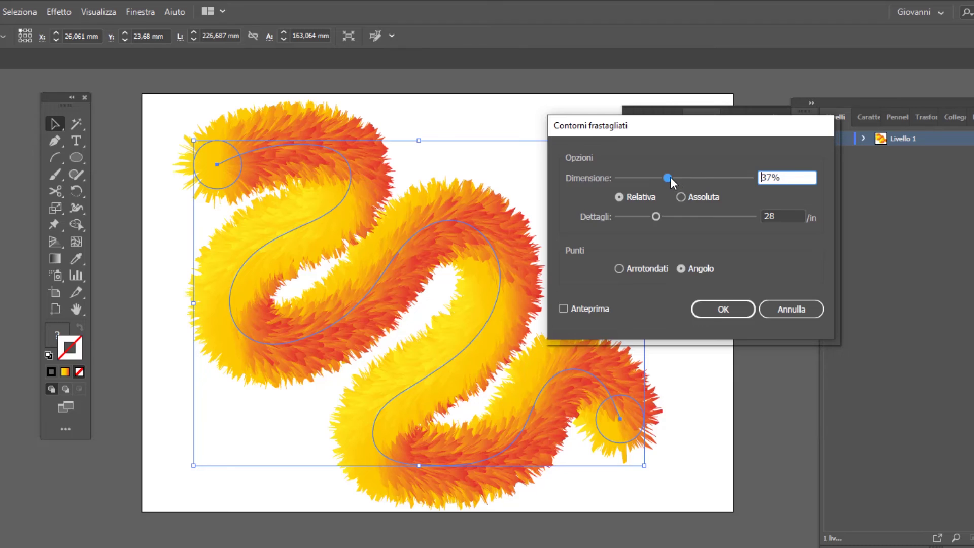
- Re-apply the roughen at about 63% size and 44 detail, then deselect to view the fur
left_click_drag(670, 178, 685, 180)
left_click(594, 308)
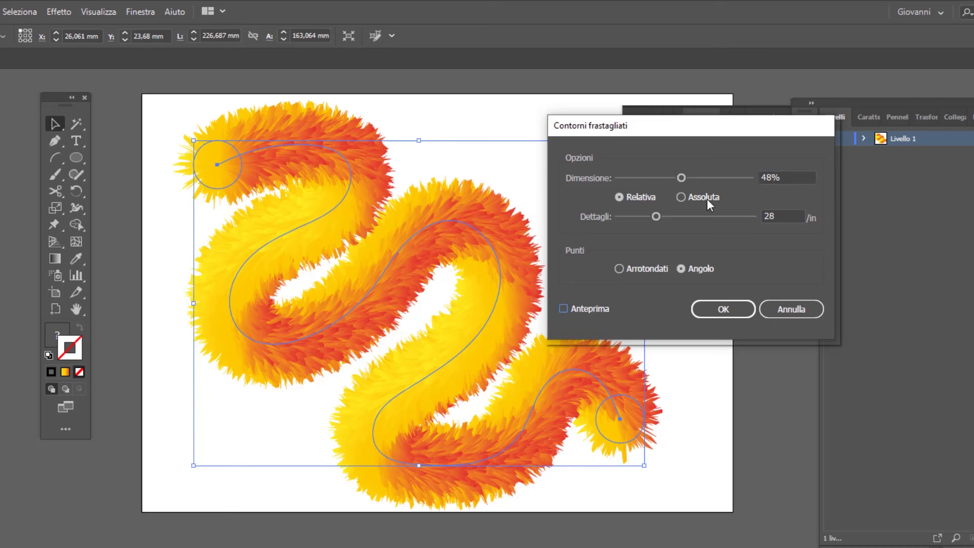
left_click(677, 216)
left_click_drag(683, 178, 703, 178)
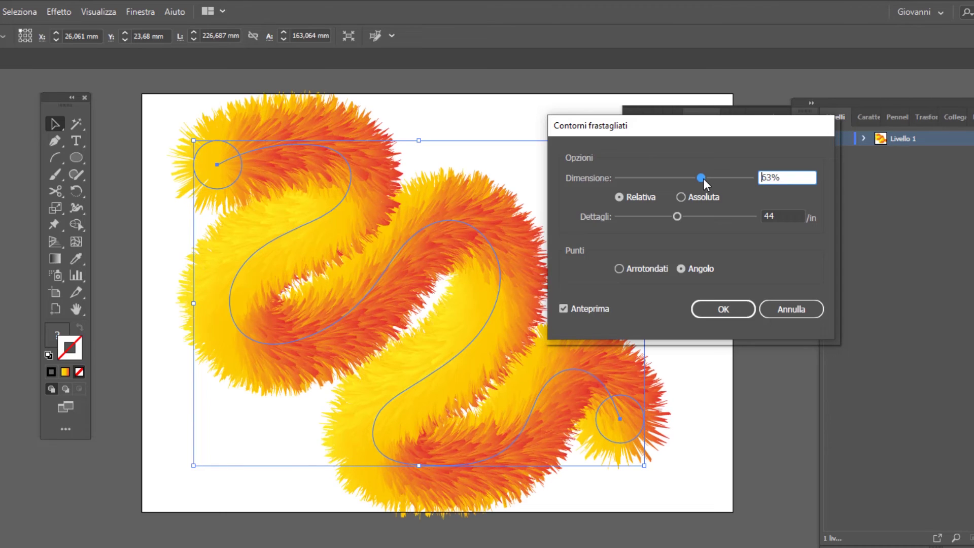
left_click(732, 313)
left_click(714, 435)
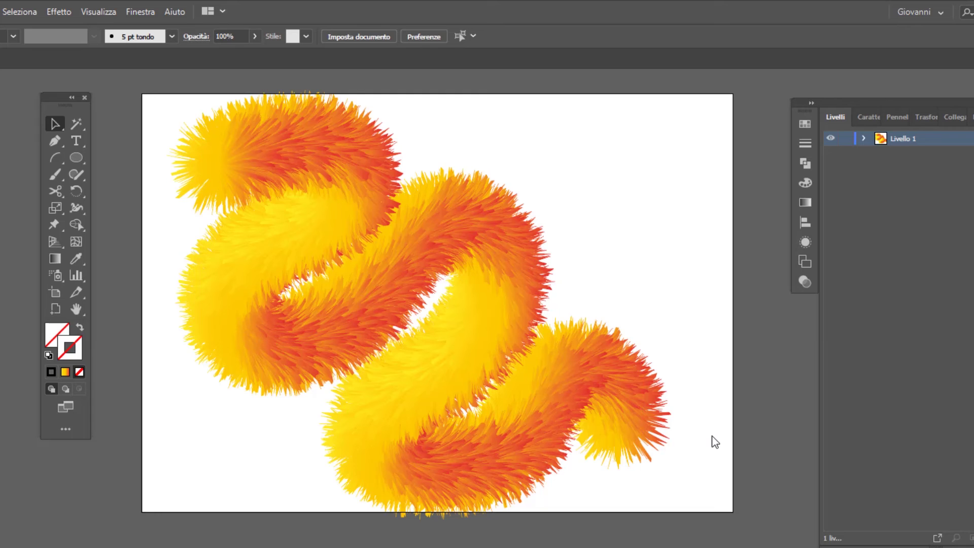
- Export the selected fur artwork to the Desktop as a 1x PNG through Esporta selezione
left_click(436, 366)
right_click(434, 364)
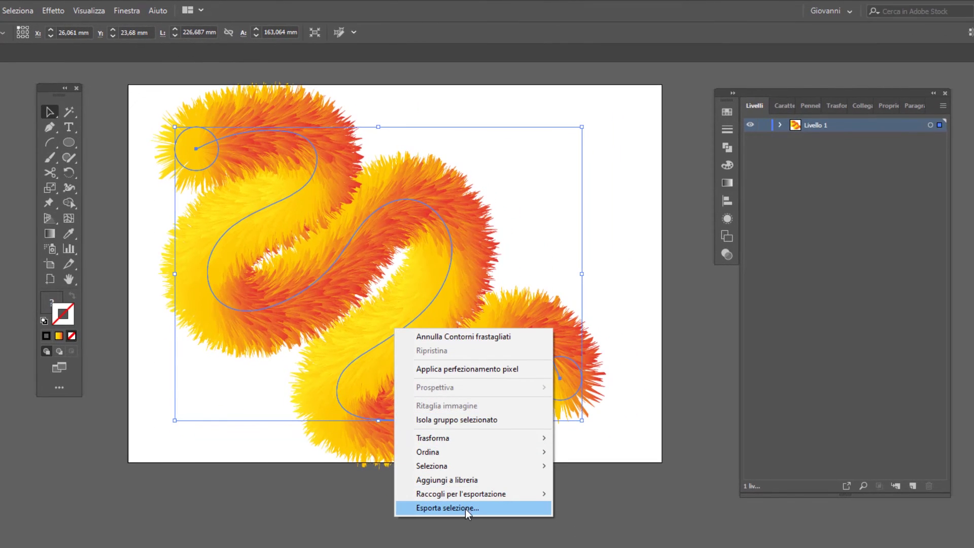
left_click(465, 509)
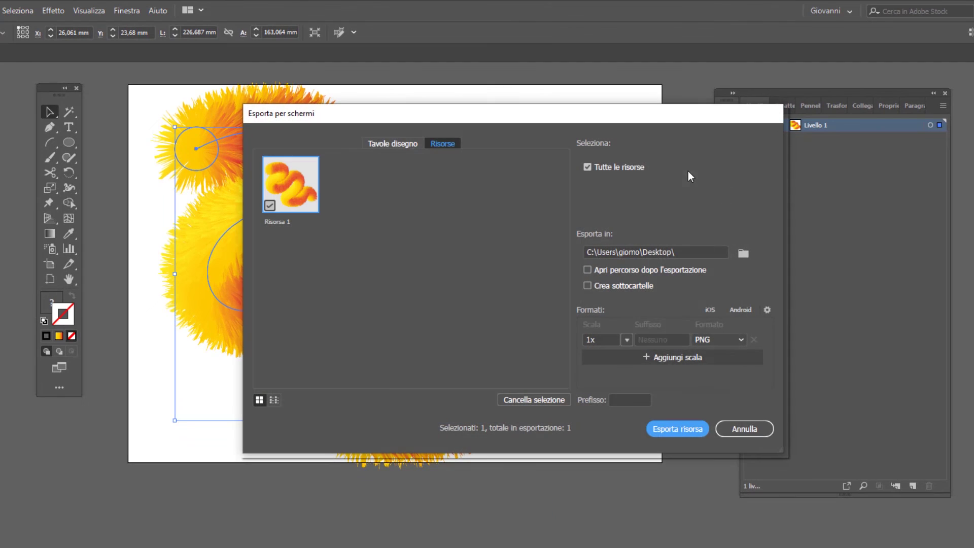
left_click(705, 338)
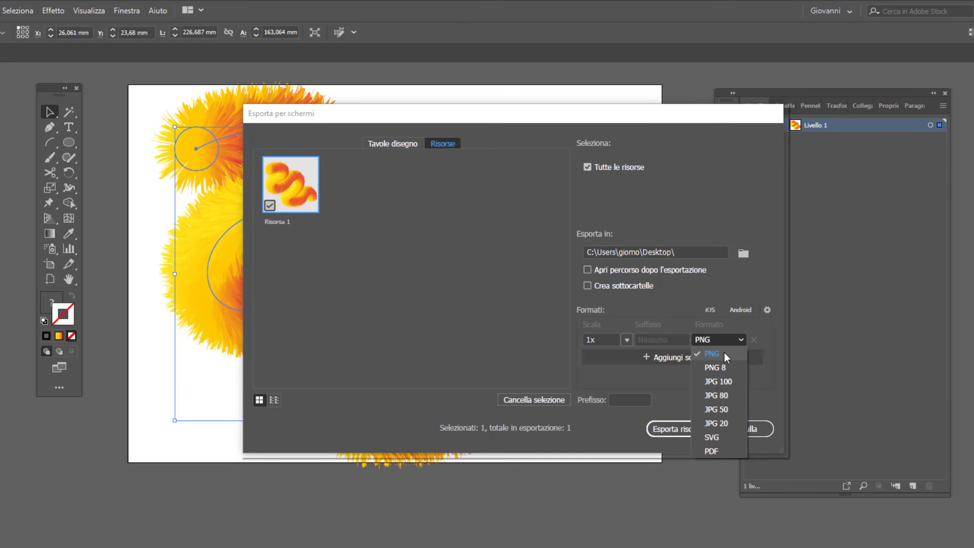
left_click(567, 96)
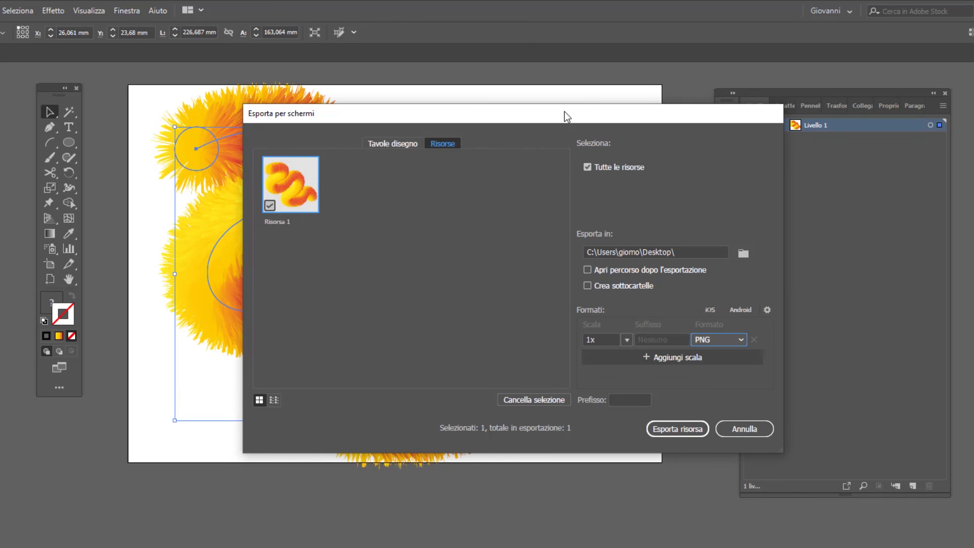
left_click(695, 429)
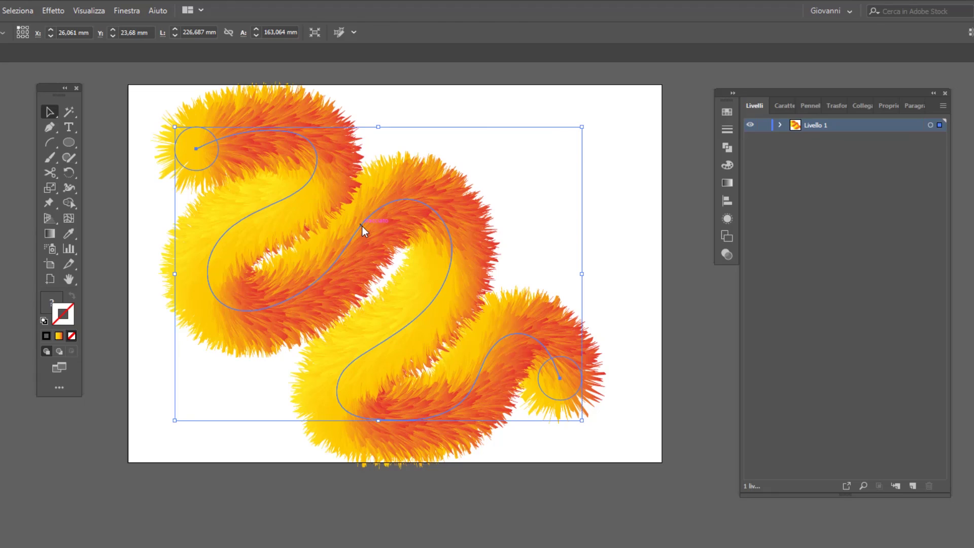
- Click empty canvas to deselect the finished yellow-to-red furry S-shape
left_click(720, 375)
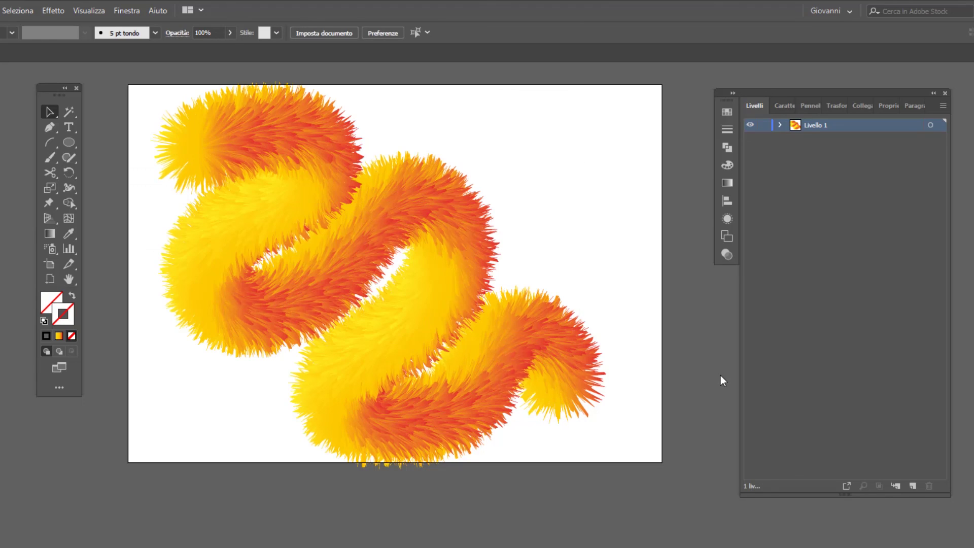